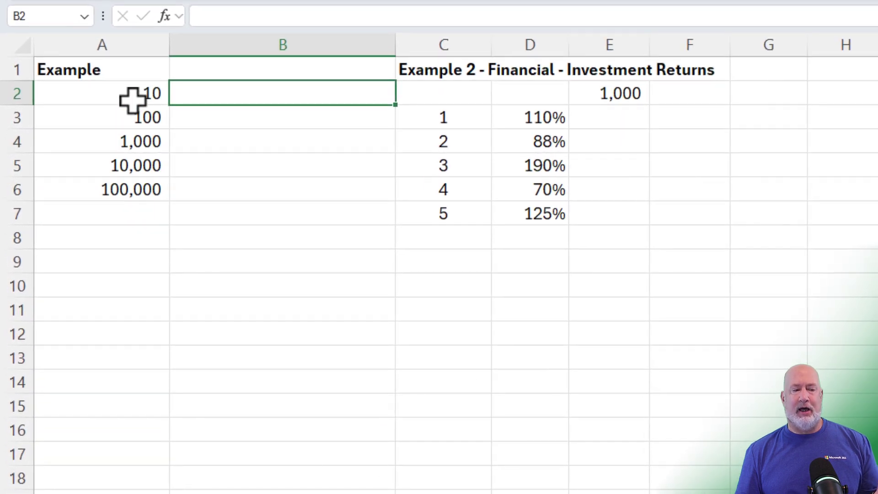
Enter =AVERAGE(A2:A6) in A8, returning 22,222
{"action": "left_click", "coordinate": [141, 246]}
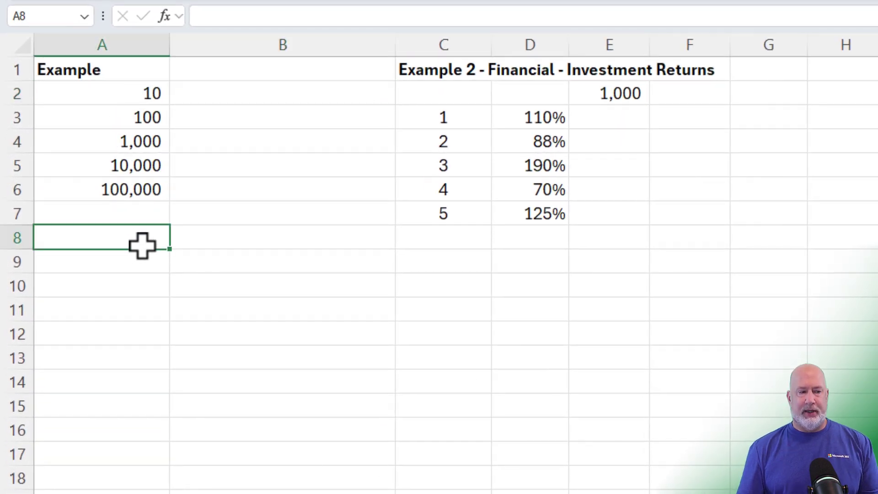
{"action": "type", "text": "="}
{"action": "key", "text": "BackSpace"}
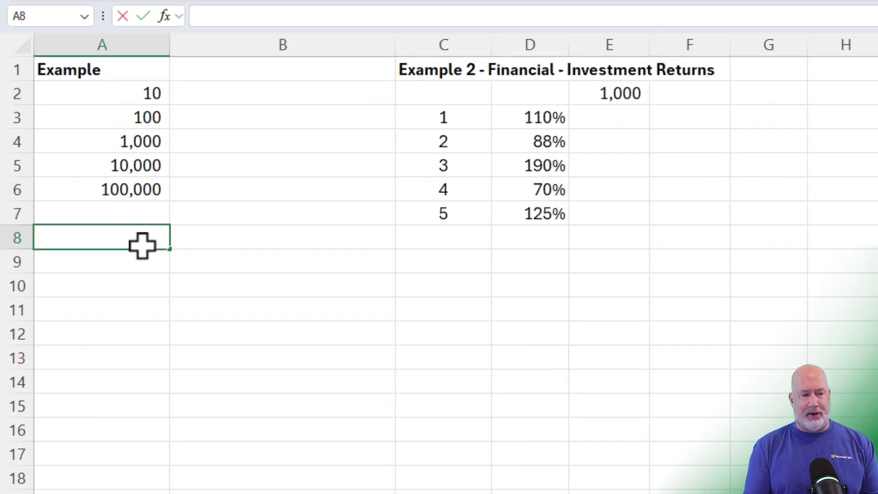
{"action": "type", "text": "=aver"}
{"action": "key", "text": "Tab"}
{"action": "left_click_drag", "start_coordinate": [137, 93], "coordinate": [123, 188]}
{"action": "key", "text": "Return"}
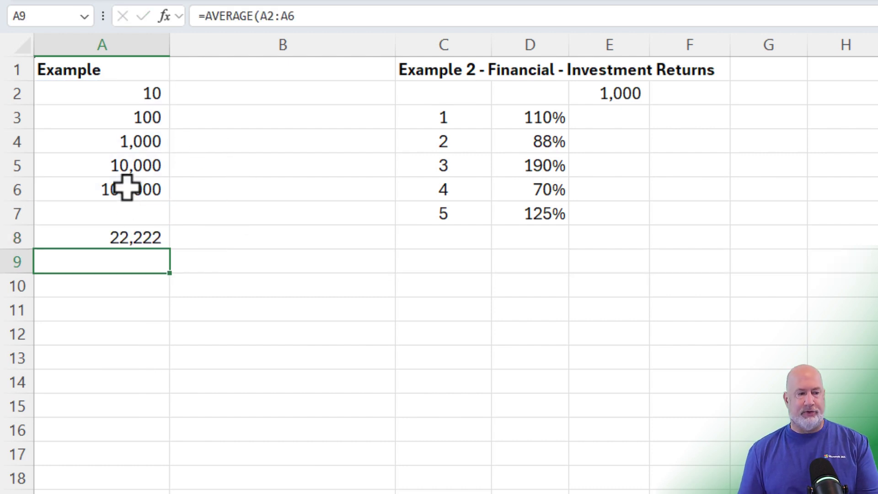
{"action": "left_click", "coordinate": [133, 242]}
Compute the same average in B8 as =SUM(A2:A6)/COUNT(A2:A6)
{"action": "left_click", "coordinate": [242, 236]}
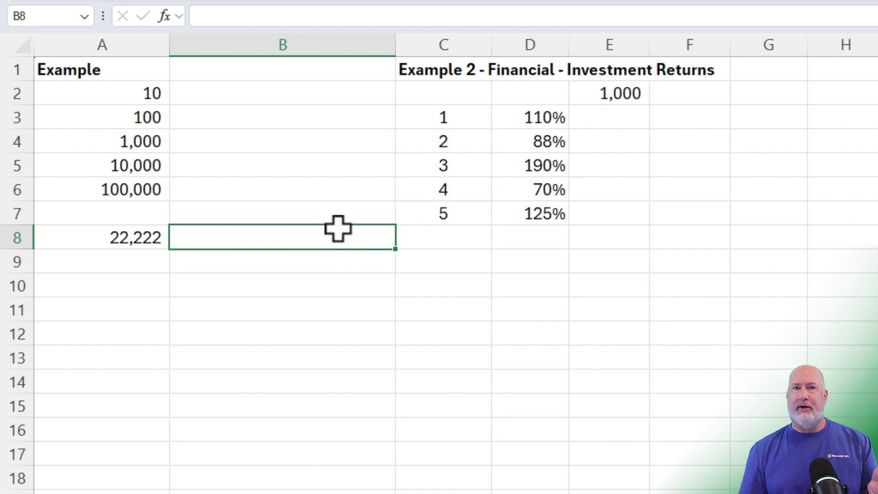
{"action": "type", "text": "=sum"}
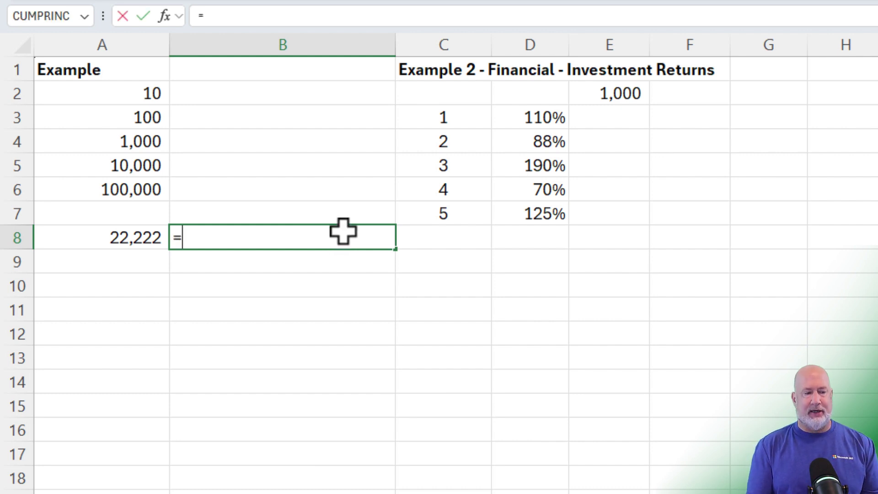
{"action": "key", "text": "Tab"}
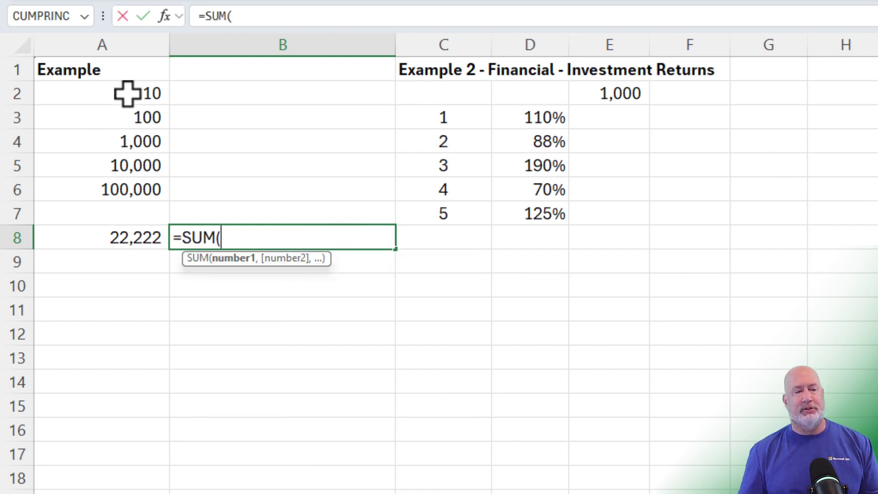
{"action": "left_click_drag", "start_coordinate": [125, 93], "coordinate": [128, 186]}
{"action": "type", "text": ")/"}
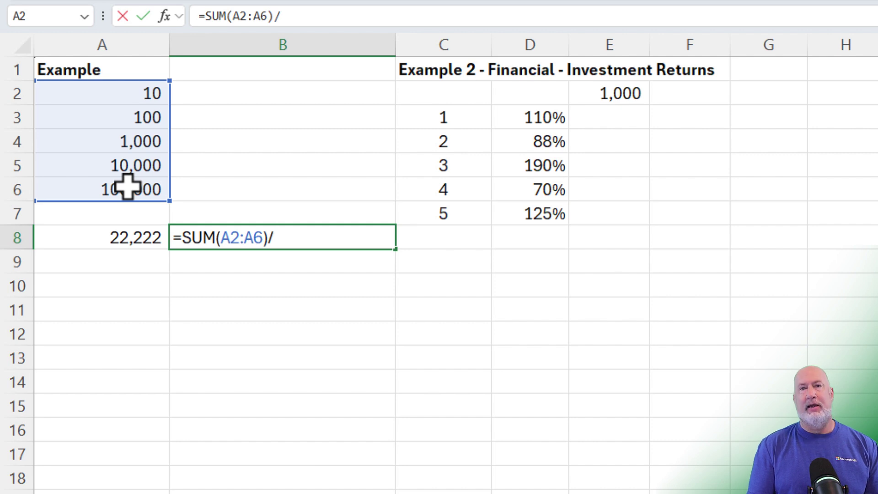
{"action": "type", "text": "count"}
{"action": "key", "text": "Tab"}
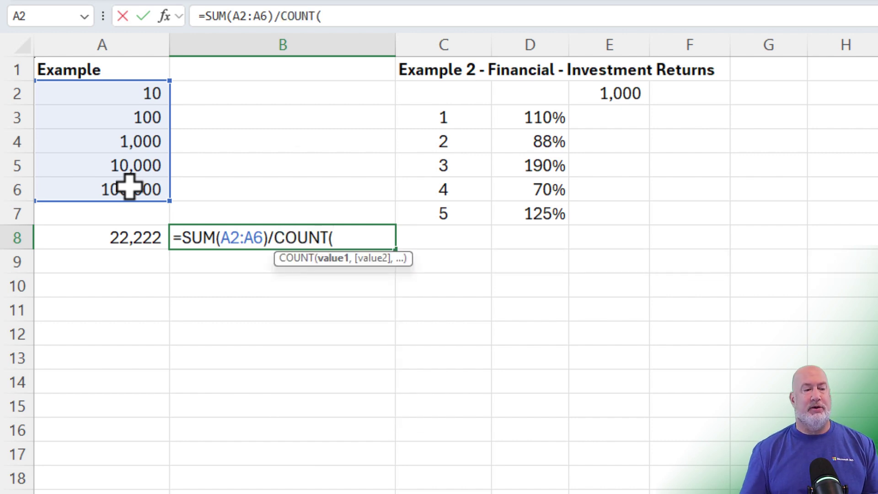
{"action": "left_click_drag", "start_coordinate": [155, 98], "coordinate": [258, 233]}
{"action": "key", "text": "ctrl+Return"}
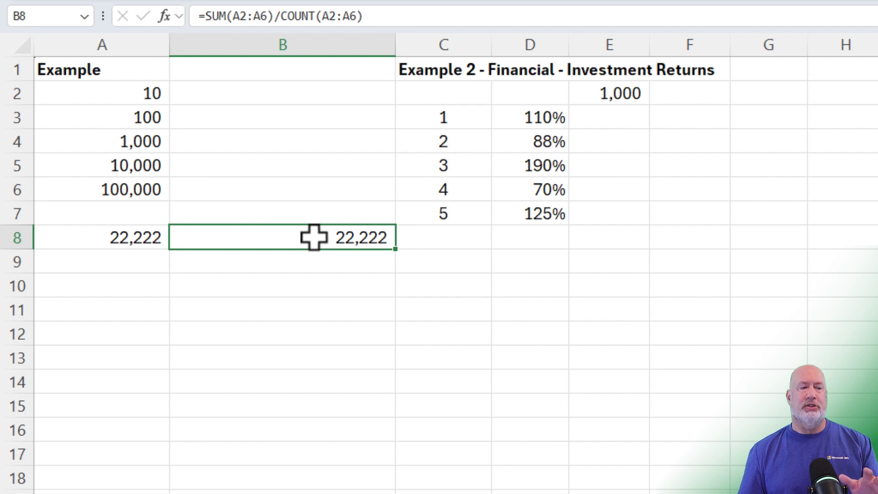
{"action": "left_click", "coordinate": [166, 263]}
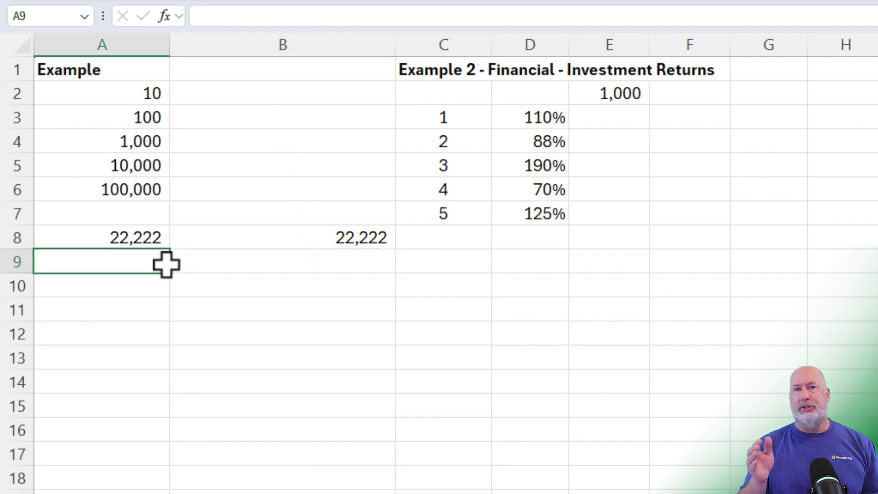
Enter =GEOMEAN(A2:A6) in A9, returning 1,000
{"action": "type", "text": "=eo"}
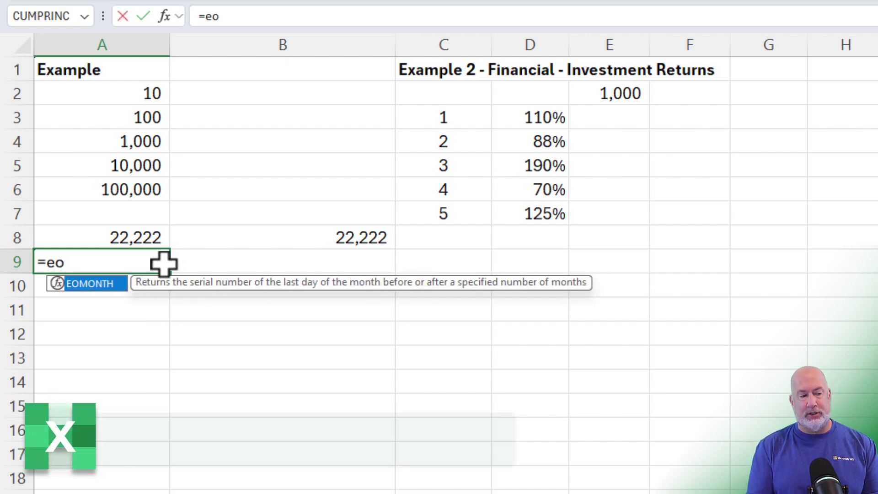
{"action": "key", "text": "BackSpace"}
{"action": "key", "text": "BackSpace"}
{"action": "type", "text": "geo"}
{"action": "key", "text": "Tab"}
{"action": "left_click_drag", "start_coordinate": [102, 92], "coordinate": [106, 181]}
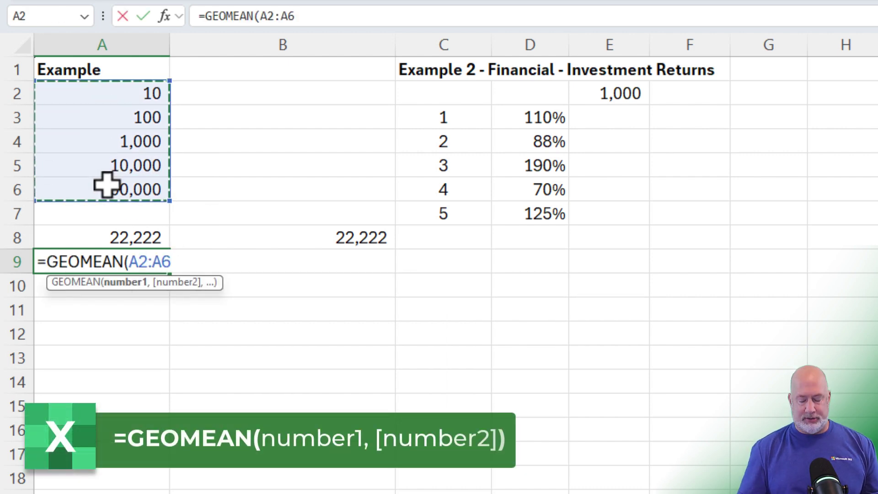
{"action": "key", "text": "Return"}
{"action": "key", "text": "Up"}
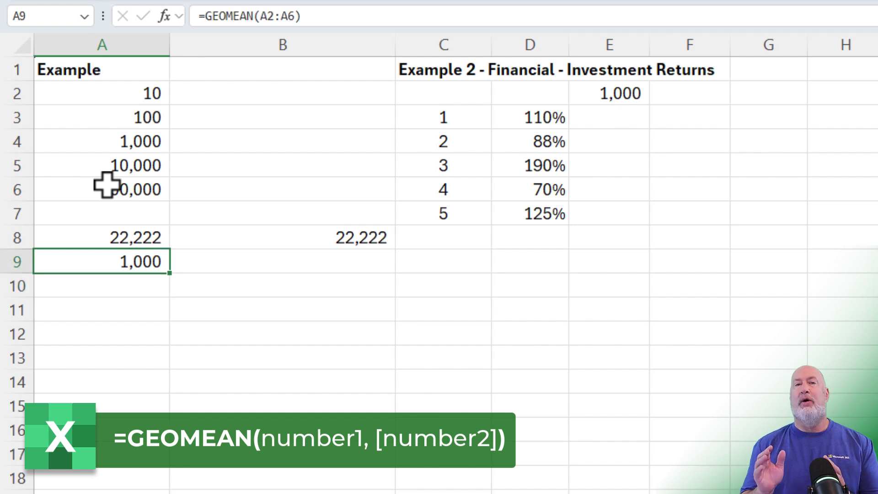
Enter =PRODUCT(A2:A6) in B9, giving 1,000,000,000,000,000.00
{"action": "left_click", "coordinate": [312, 265]}
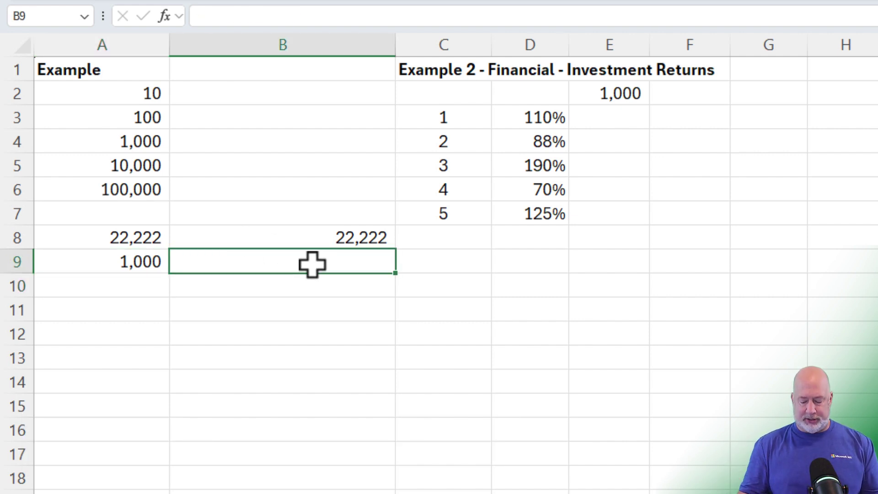
{"action": "type", "text": "="}
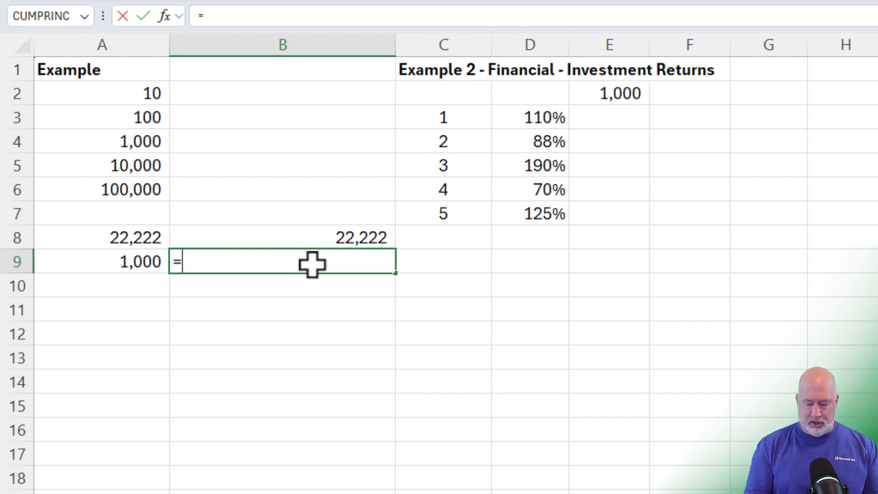
{"action": "type", "text": "prod"}
{"action": "key", "text": "Tab"}
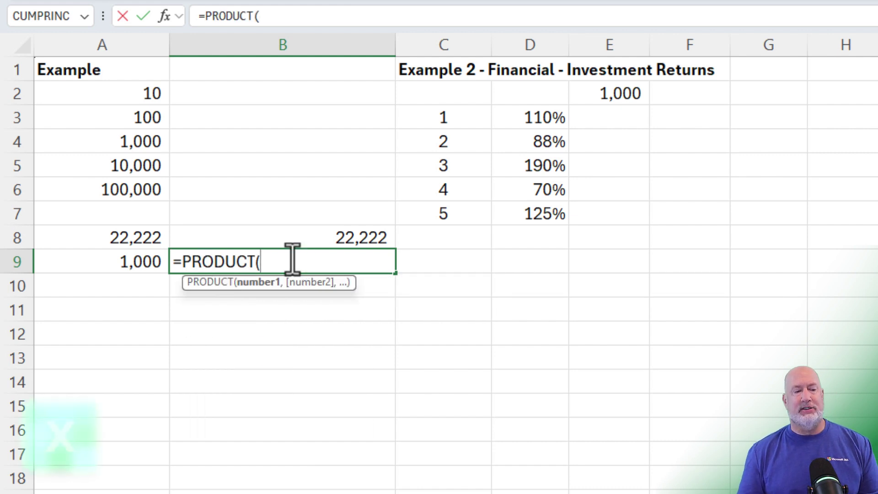
{"action": "left_click_drag", "start_coordinate": [130, 98], "coordinate": [130, 183]}
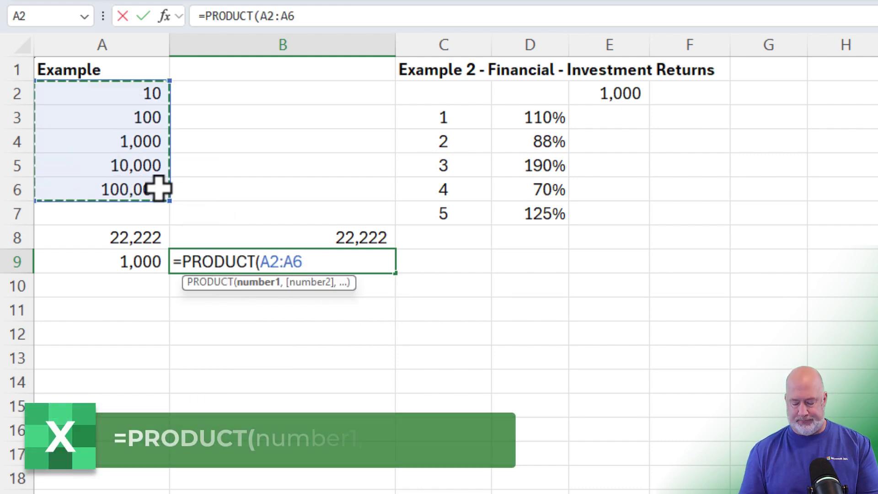
{"action": "key", "text": "Return"}
{"action": "left_click", "coordinate": [320, 259]}
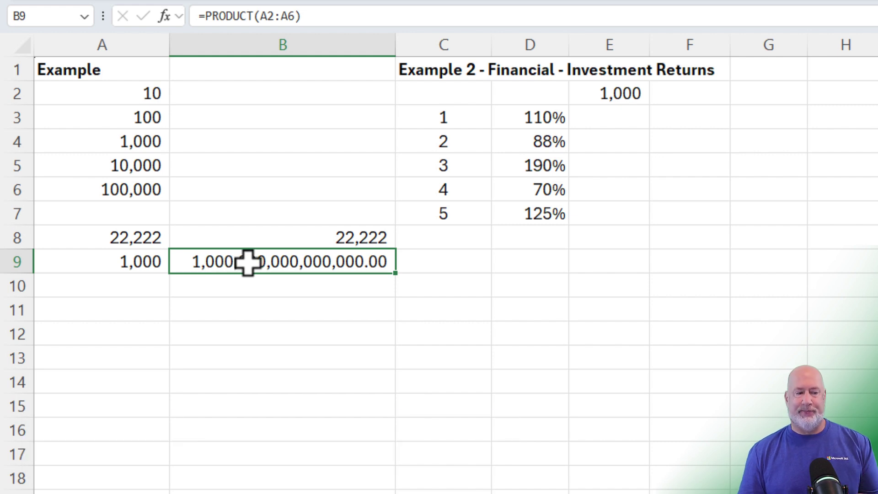
{"action": "left_click", "coordinate": [272, 283]}
{"action": "left_click", "coordinate": [282, 264]}
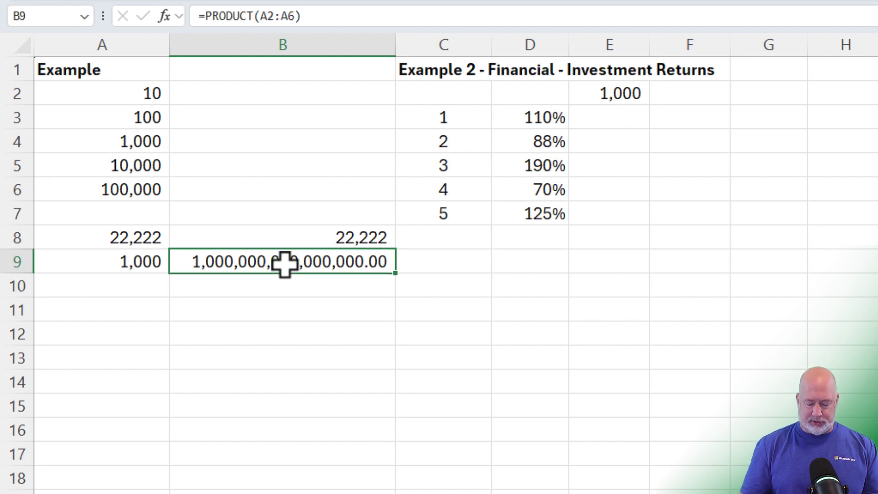
Enter =B9^(1/5) in B10 to get the fifth root, 1,000.00
{"action": "key", "text": "Return"}
{"action": "type", "text": "="}
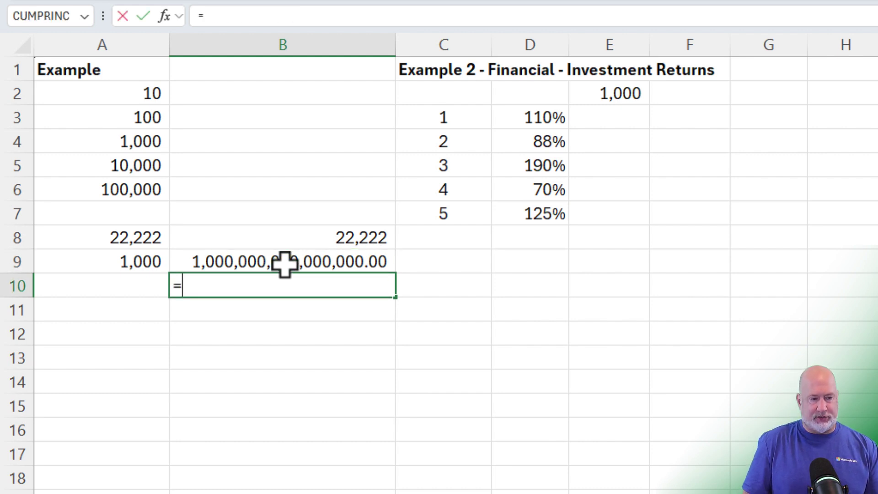
{"action": "left_click", "coordinate": [283, 263]}
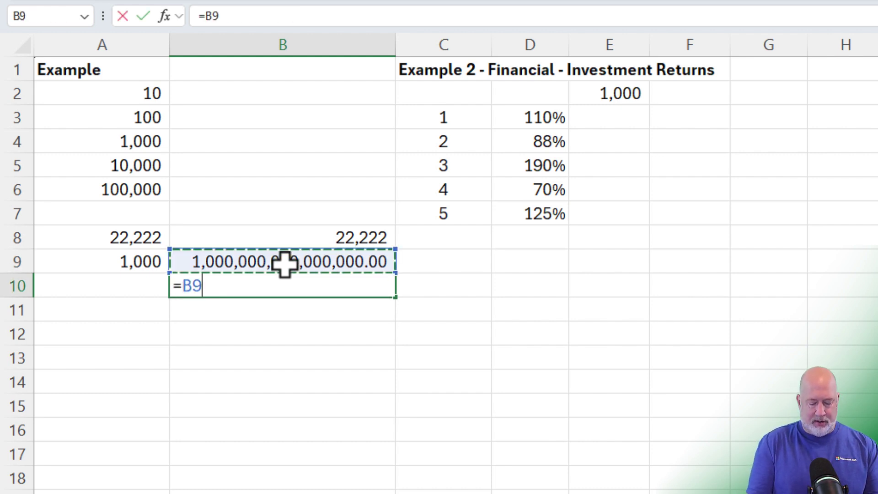
{"action": "type", "text": "^(1"}
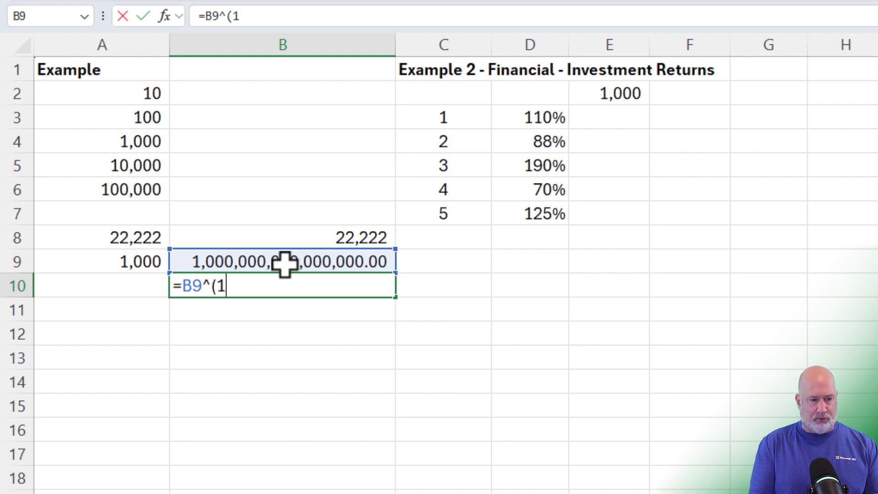
{"action": "type", "text": "/5)"}
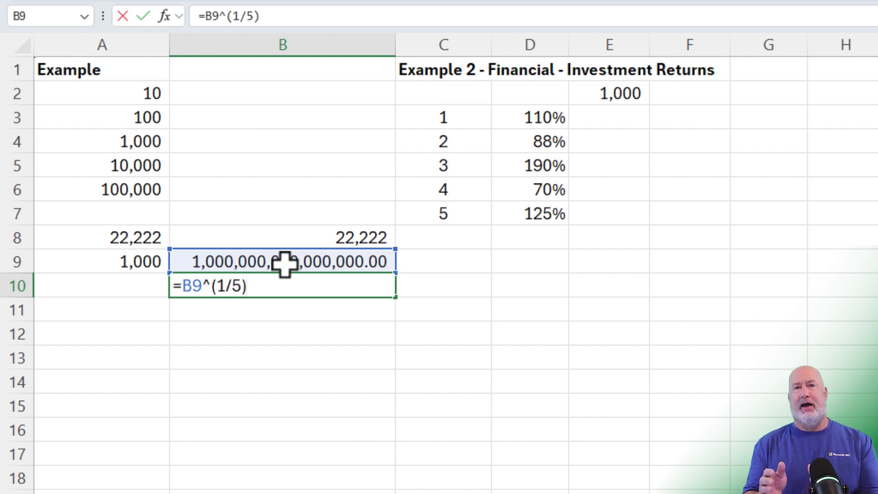
{"action": "key", "text": "Return"}
{"action": "key", "text": "Up"}
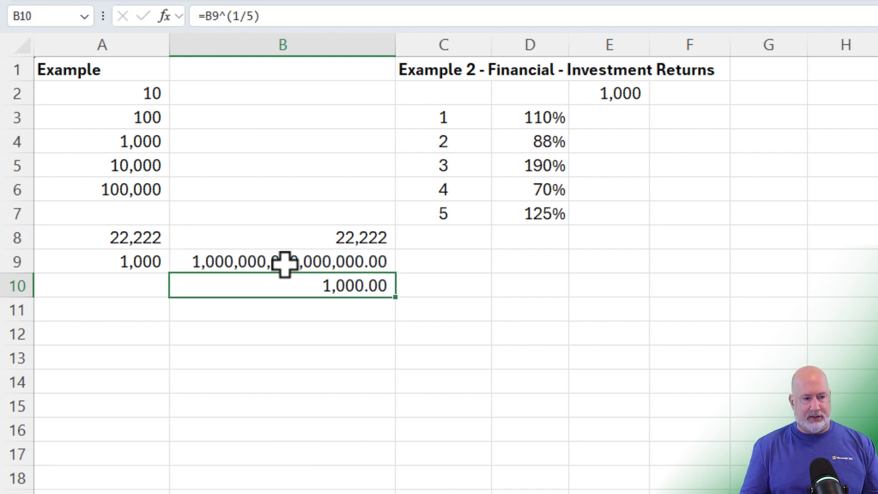
Compare the GEOMEAN formula in A9 with the AVERAGE formula in A8
{"action": "left_click", "coordinate": [143, 264]}
{"action": "left_click", "coordinate": [278, 288]}
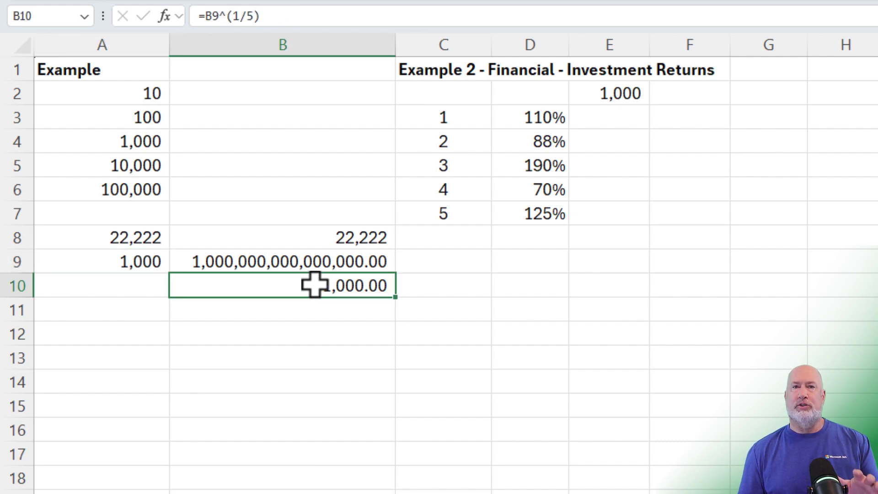
{"action": "left_click", "coordinate": [138, 261]}
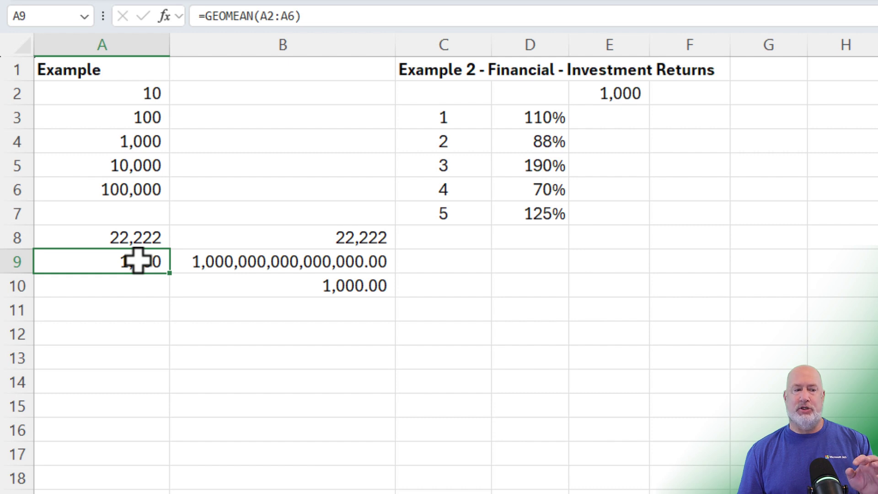
{"action": "left_click", "coordinate": [139, 239]}
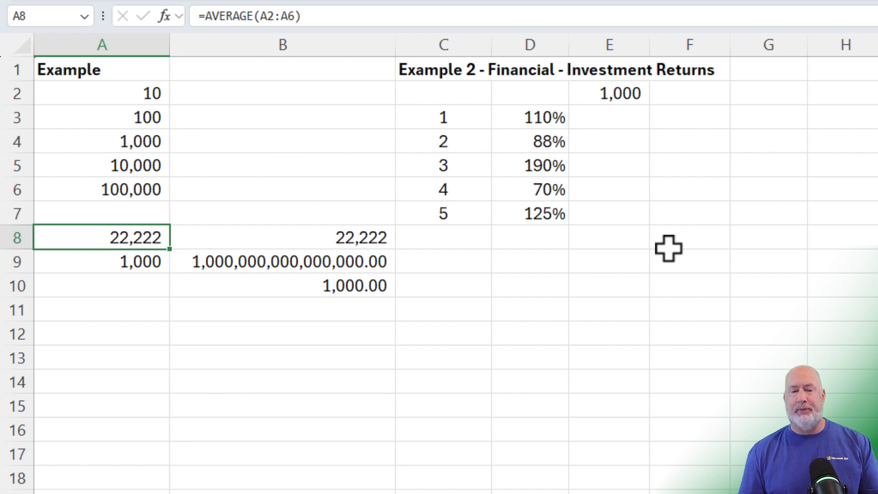
{"action": "left_click", "coordinate": [877, 93]}
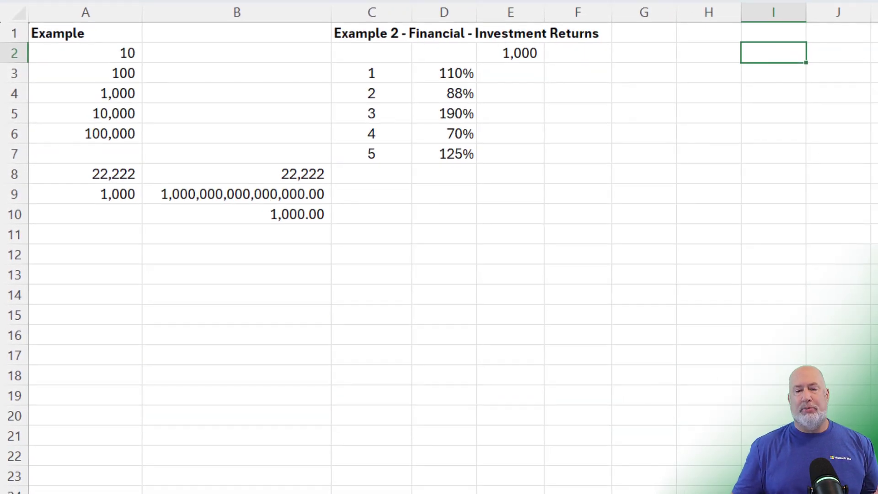
Type the values 7, 6, 150, 98, 6, 15 and 20 into I2 through I8
{"action": "type", "text": "7"}
{"action": "key", "text": "Return"}
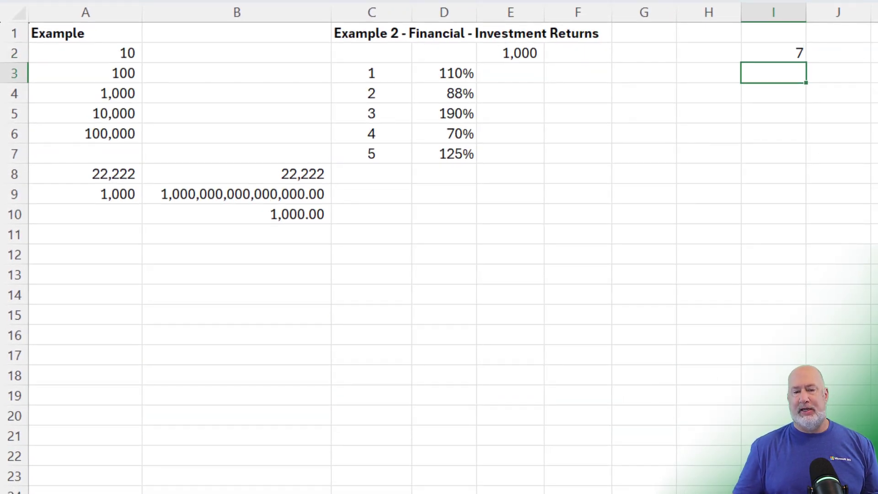
{"action": "type", "text": "6"}
{"action": "key", "text": "Return"}
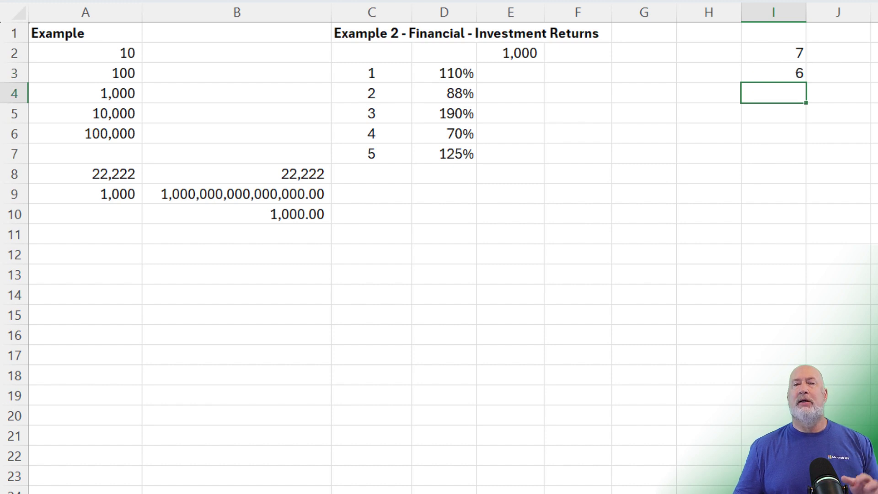
{"action": "type", "text": "150"}
{"action": "key", "text": "Return"}
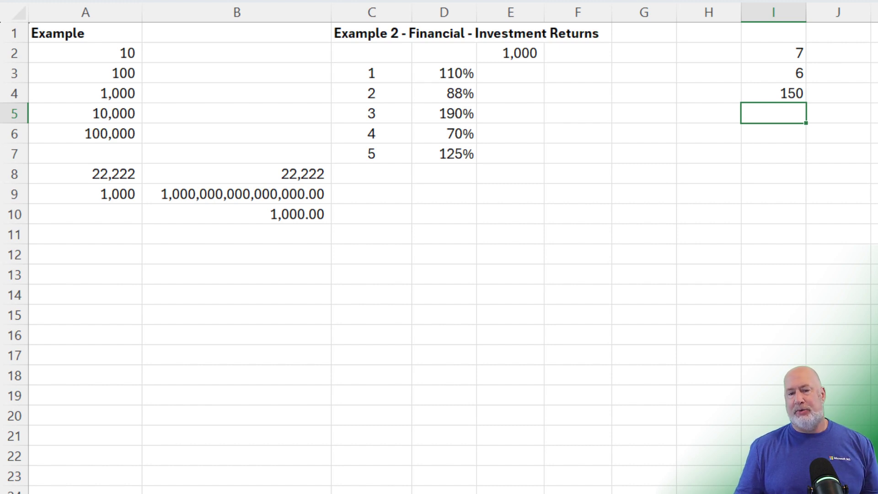
{"action": "type", "text": "98"}
{"action": "key", "text": "Return"}
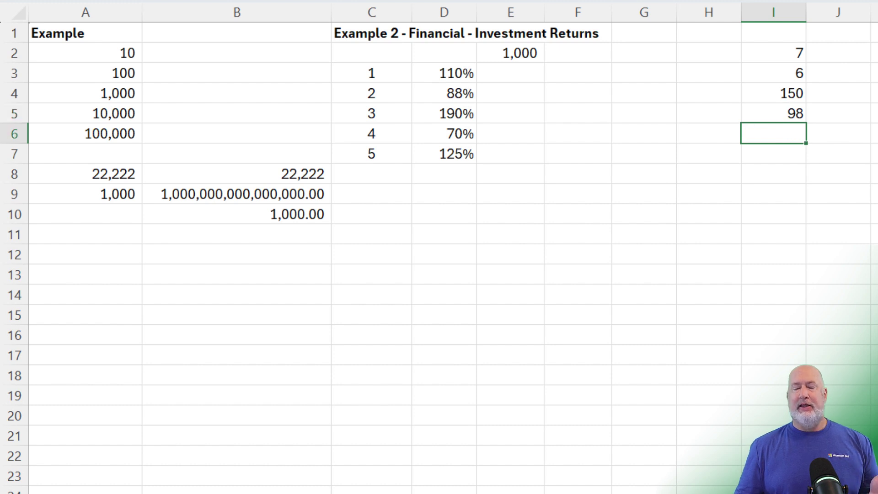
{"action": "type", "text": "6"}
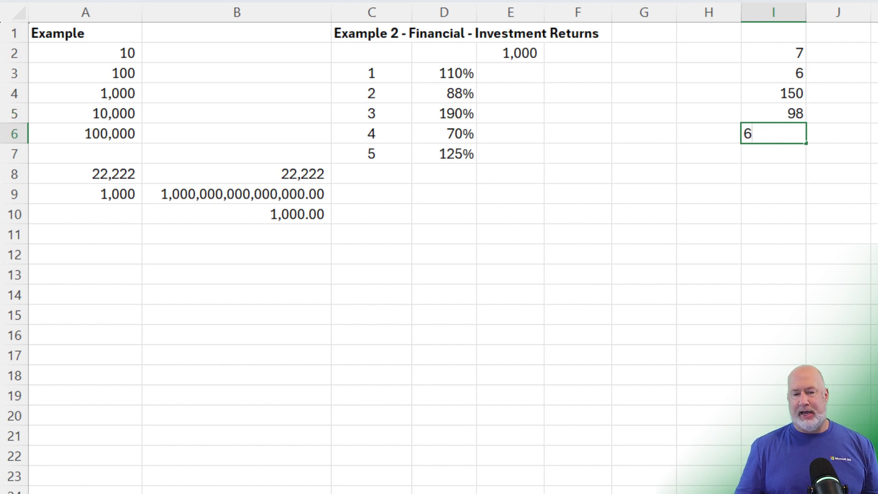
{"action": "key", "text": "Return"}
{"action": "type", "text": "15"}
{"action": "key", "text": "Return"}
{"action": "type", "text": "20"}
{"action": "key", "text": "Return"}
{"action": "key", "text": "Return"}
{"action": "key", "text": "Return"}
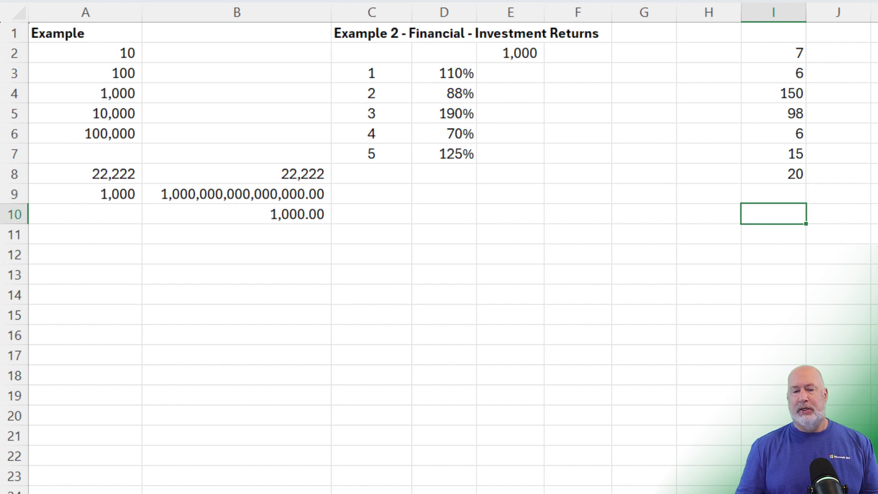
{"action": "type", "text": "=a"}
{"action": "type", "text": "ve"}
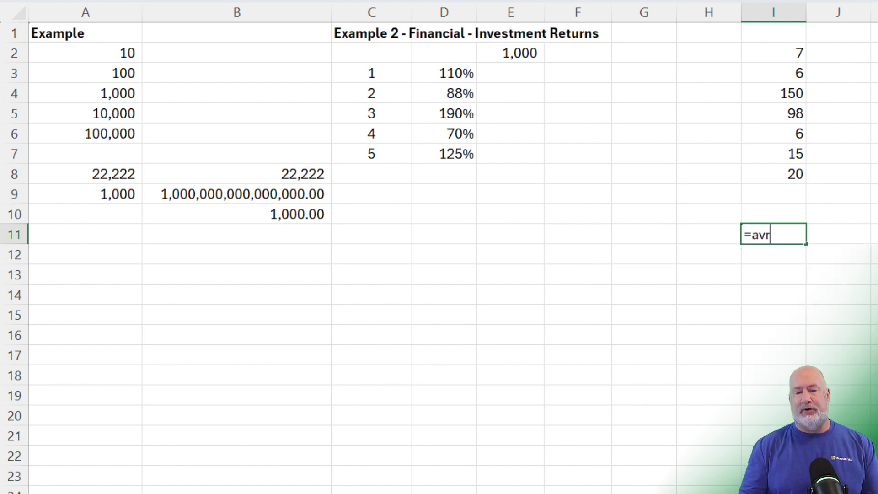
{"action": "type", "text": "r"}
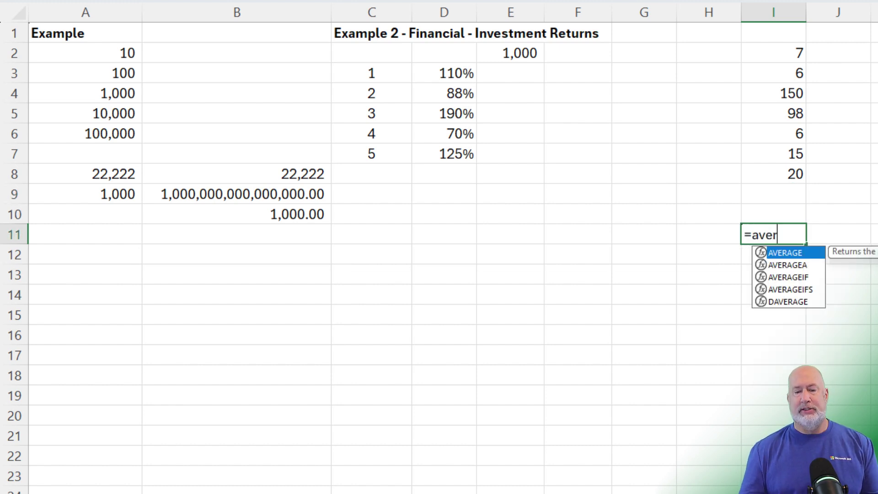
Complete =AVERAGE(I2:I8) in I11, returning 43.1429
{"action": "key", "text": "Tab"}
{"action": "left_click_drag", "start_coordinate": [789, 54], "coordinate": [782, 180]}
{"action": "key", "text": "Return"}
{"action": "left_click", "coordinate": [800, 237]}
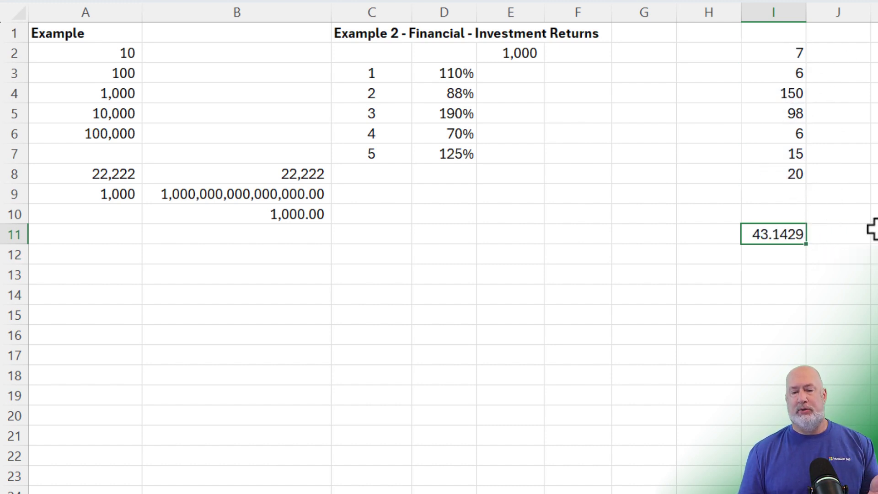
Enter =GEOMEAN(I2:I8) in I12, returning 19.6003, and compare it with I11
{"action": "left_click", "coordinate": [785, 256]}
{"action": "type", "text": "=go"}
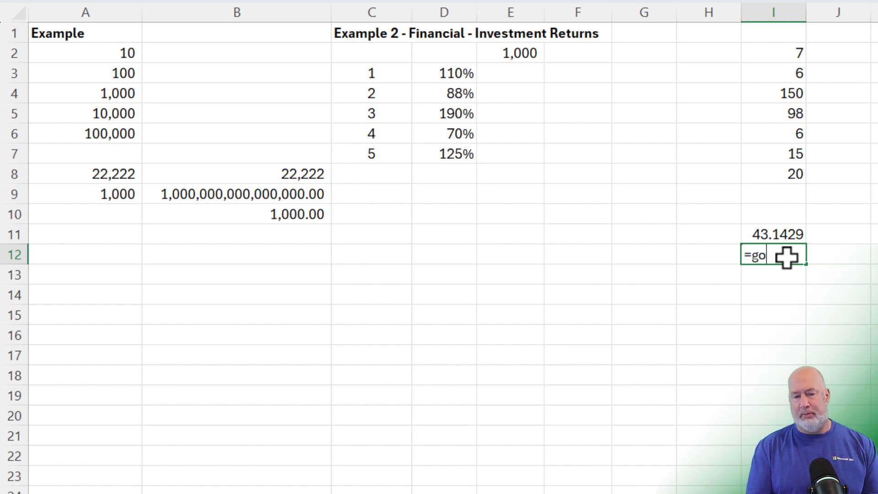
{"action": "key", "text": "BackSpace"}
{"action": "type", "text": "eo"}
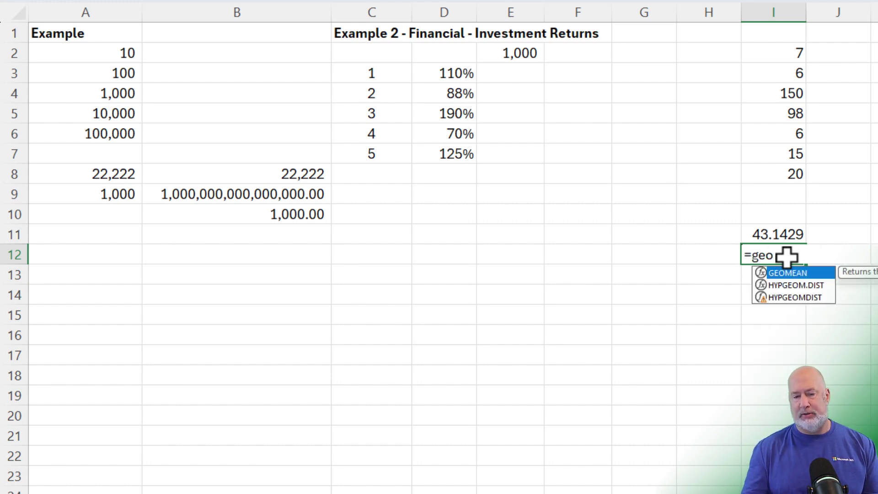
{"action": "key", "text": "Tab"}
{"action": "left_click_drag", "start_coordinate": [779, 57], "coordinate": [780, 171]}
{"action": "key", "text": "Return"}
{"action": "left_click", "coordinate": [783, 251]}
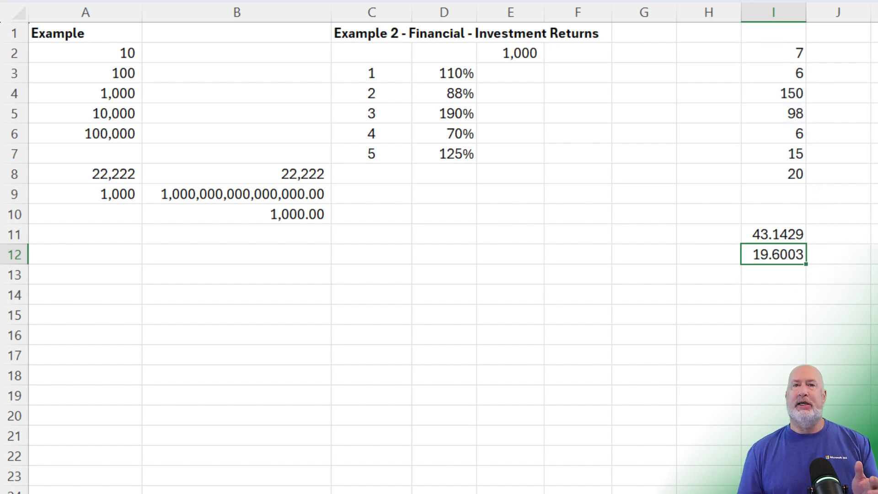
{"action": "left_click", "coordinate": [794, 233]}
{"action": "left_click", "coordinate": [790, 252]}
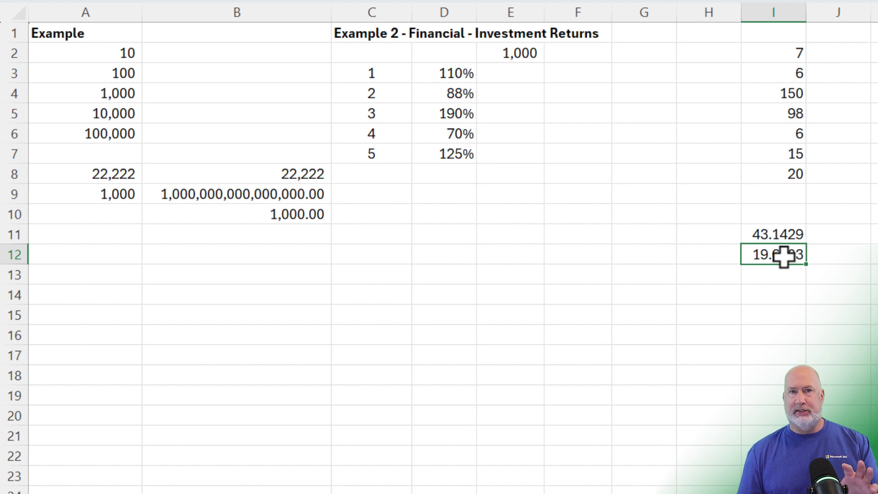
Enter =E2*D3 in E3 and fill it down to E7, ending at 1,609
{"action": "left_click", "coordinate": [519, 54]}
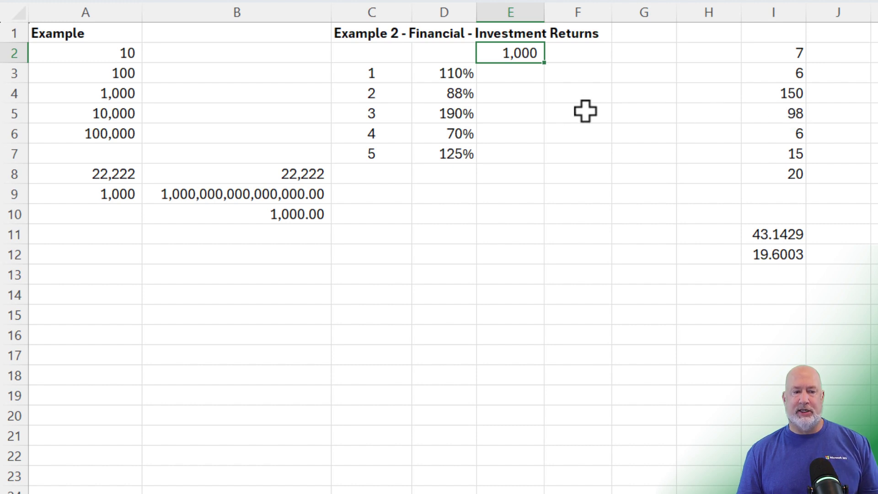
{"action": "left_click", "coordinate": [436, 74]}
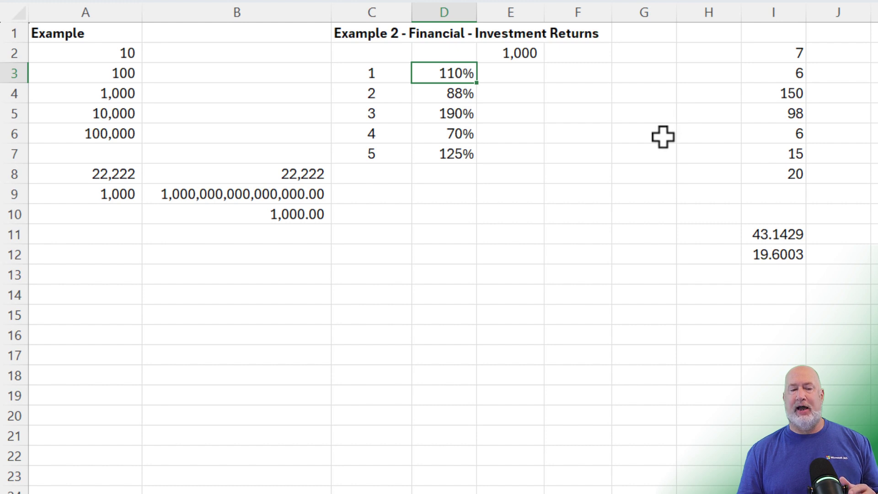
{"action": "left_click", "coordinate": [508, 74]}
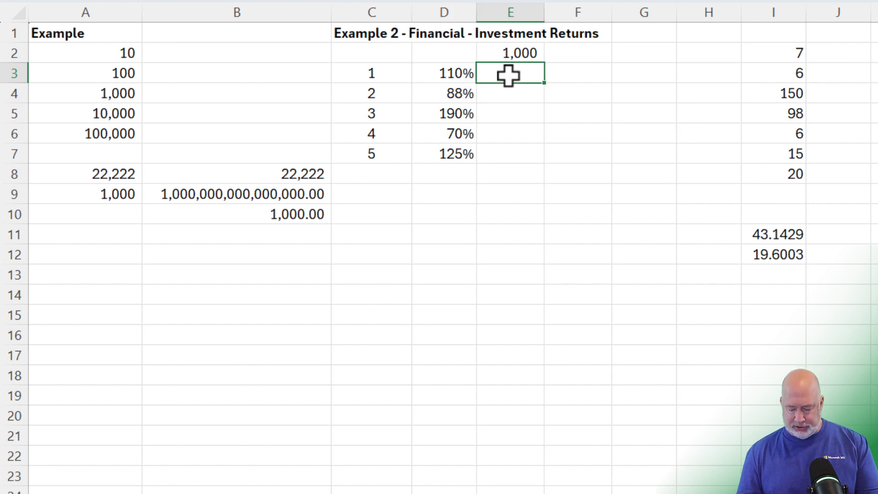
{"action": "type", "text": "="}
{"action": "left_click", "coordinate": [510, 53]}
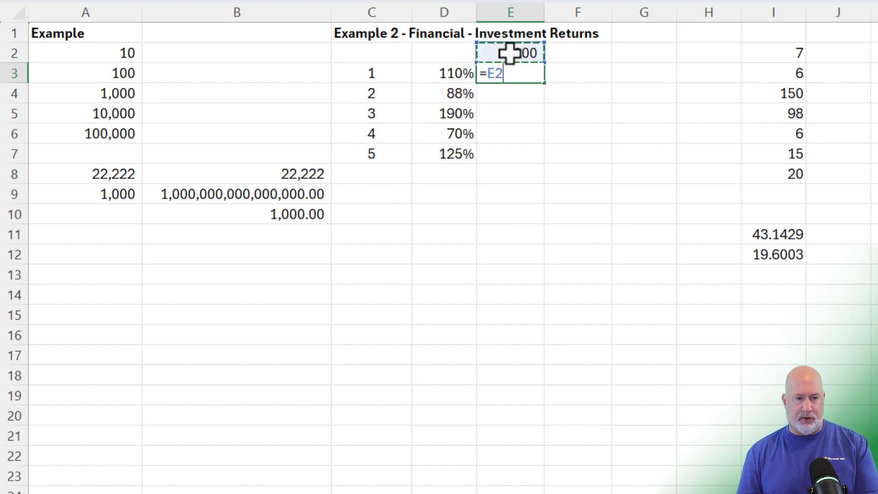
{"action": "type", "text": "*"}
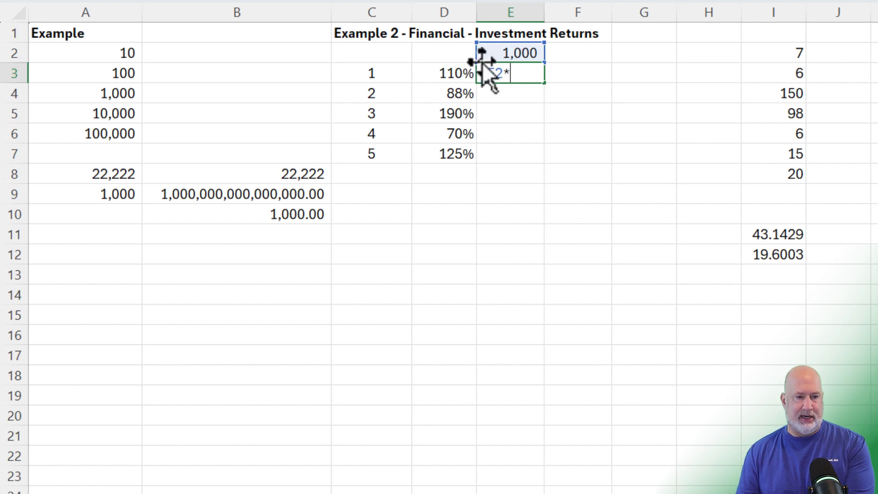
{"action": "left_click", "coordinate": [459, 73]}
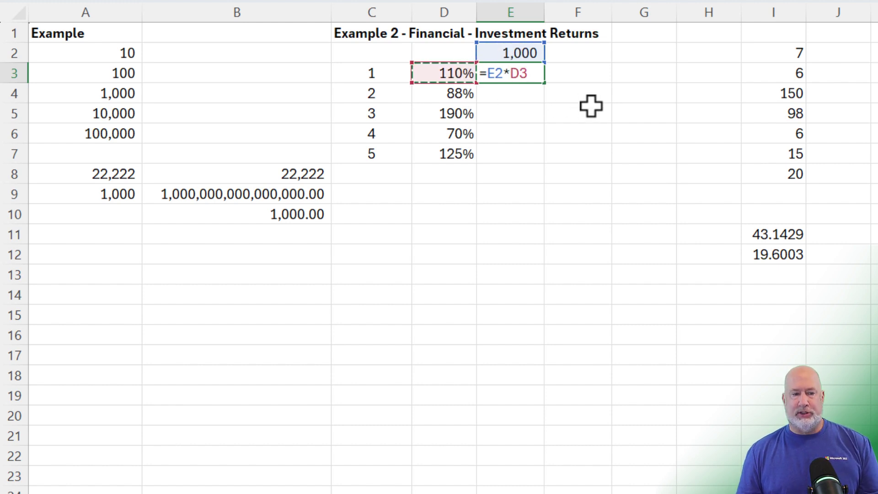
{"action": "key", "text": "Return"}
{"action": "left_click", "coordinate": [538, 73]}
{"action": "left_click_drag", "start_coordinate": [549, 88], "coordinate": [548, 161]}
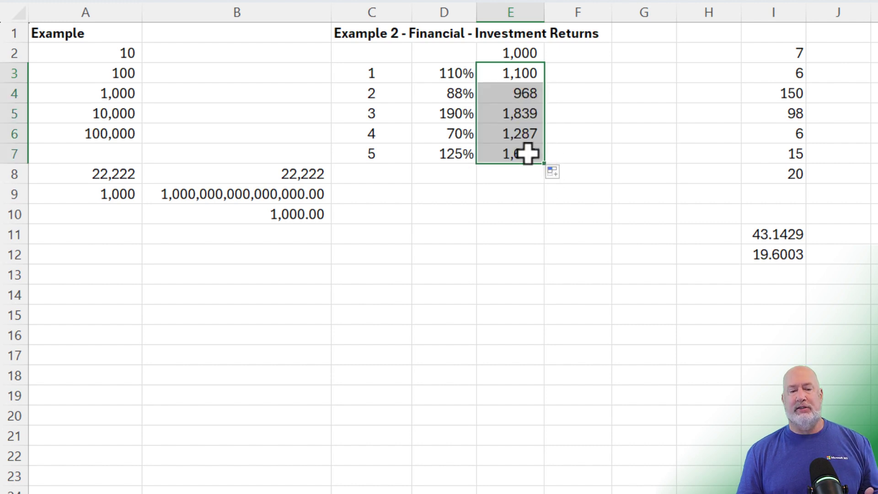
{"action": "left_click", "coordinate": [528, 154]}
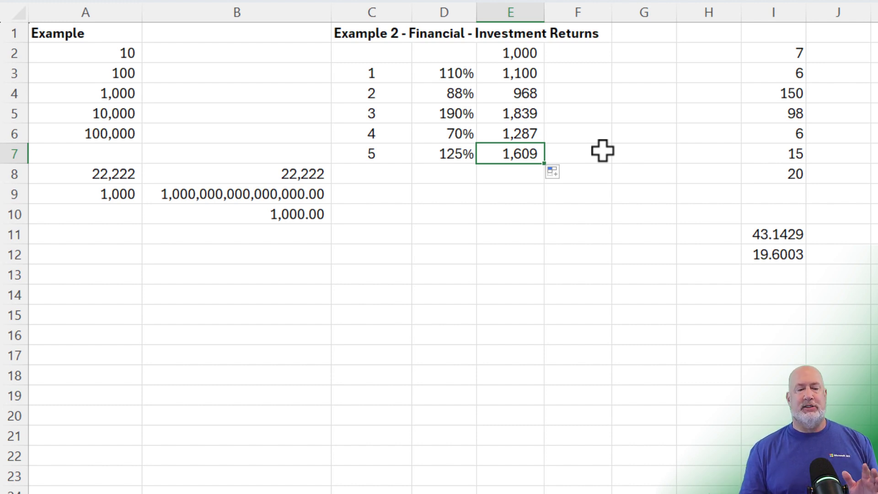
Enter =AVERAGE(D3:D7) in D9, returning 117%
{"action": "left_click", "coordinate": [450, 196]}
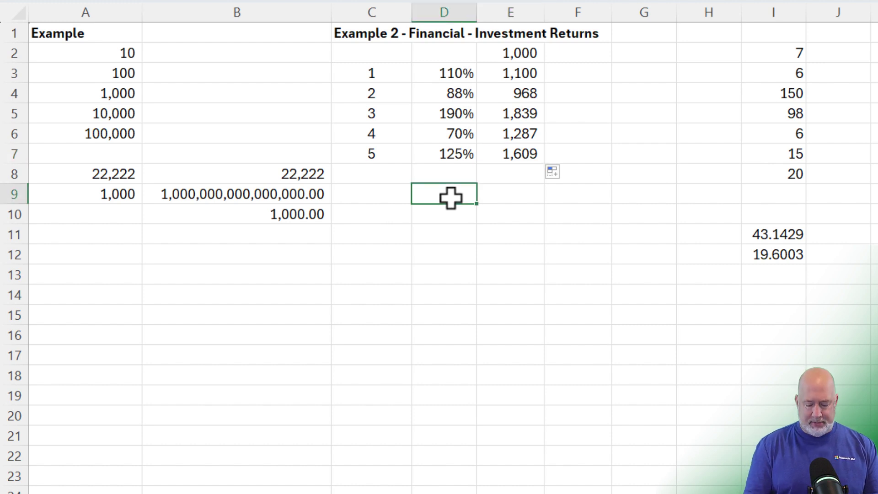
{"action": "type", "text": "=ave"}
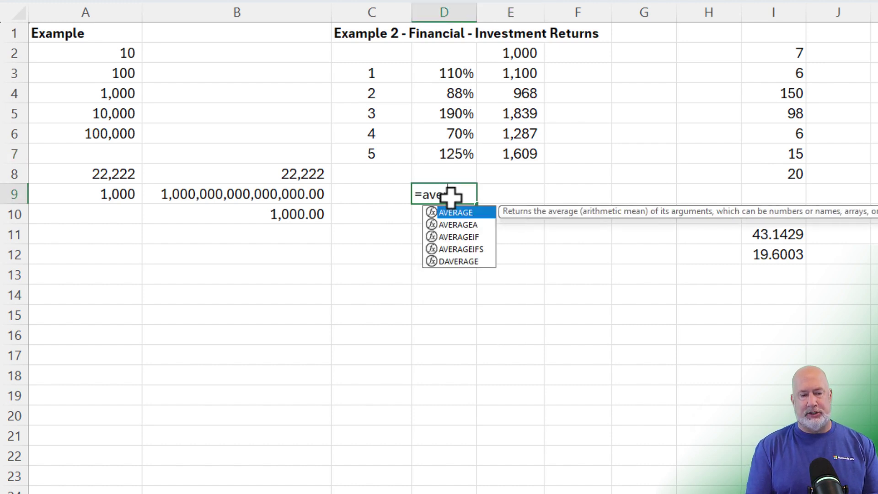
{"action": "key", "text": "Tab"}
{"action": "left_click_drag", "start_coordinate": [451, 72], "coordinate": [455, 156]}
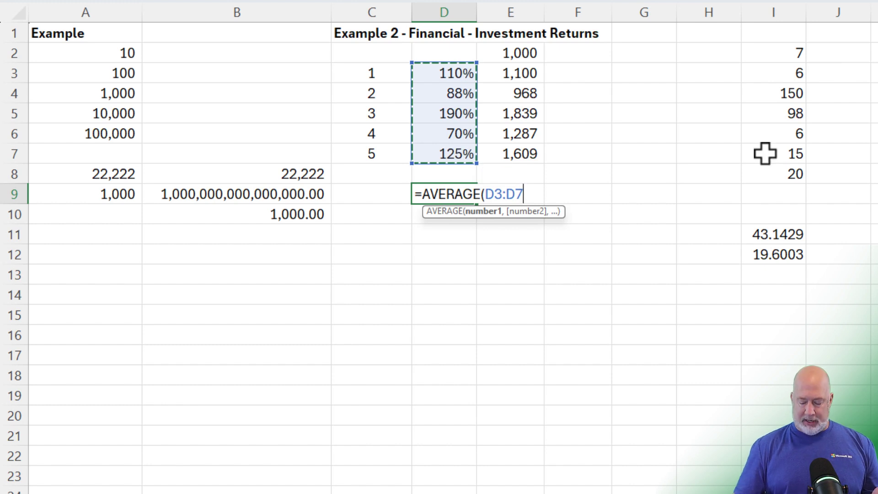
{"action": "key", "text": "Return"}
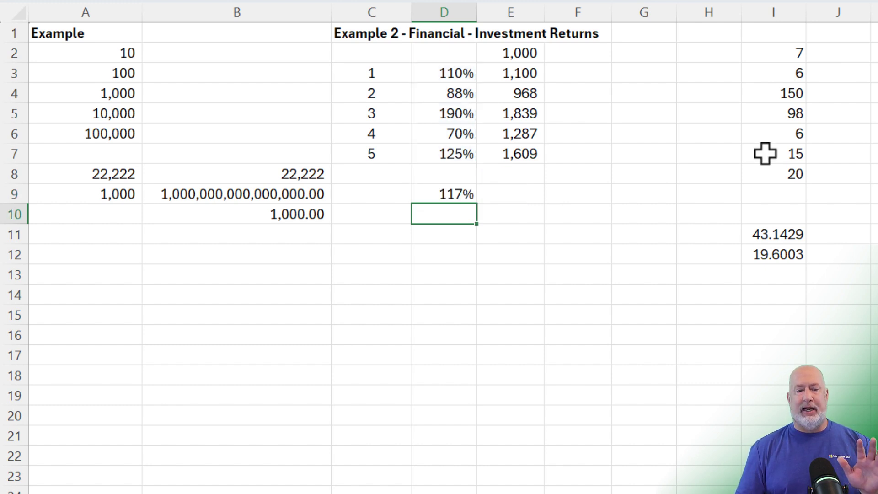
{"action": "key", "text": "Up"}
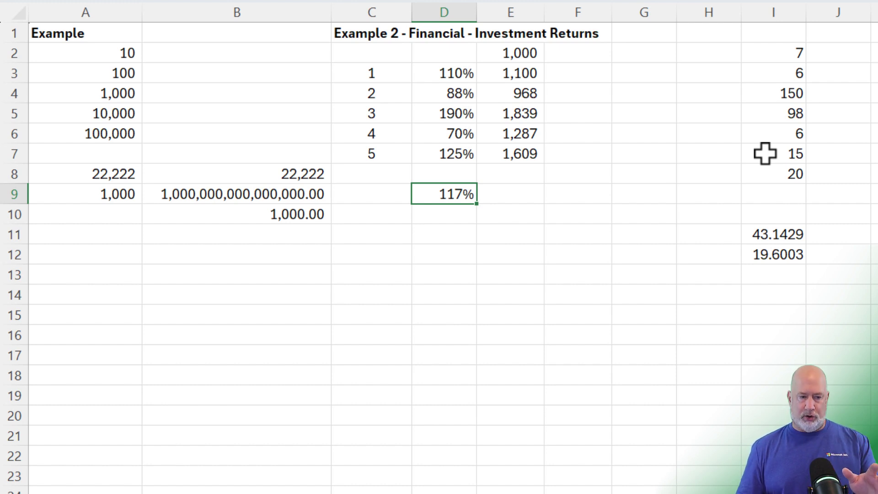
Enter =GEOMEAN(D3:D7) in D10, returning 109.98%
{"action": "key", "text": "Down"}
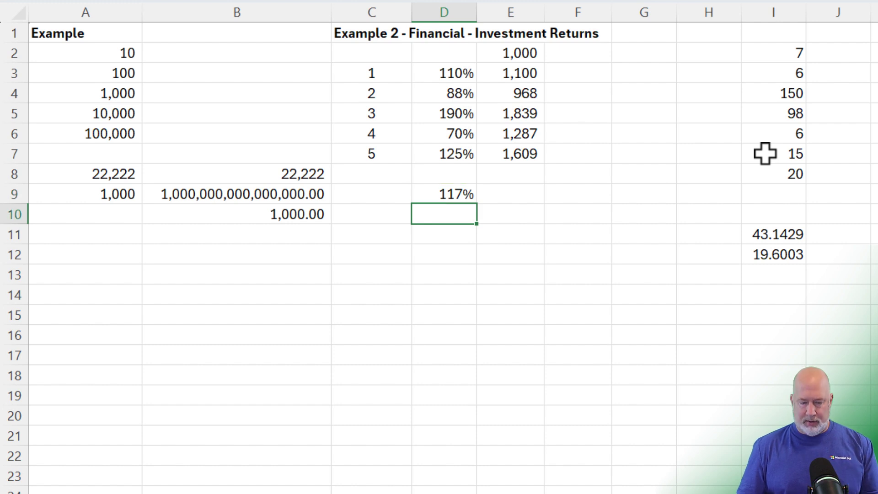
{"action": "type", "text": "=goe"}
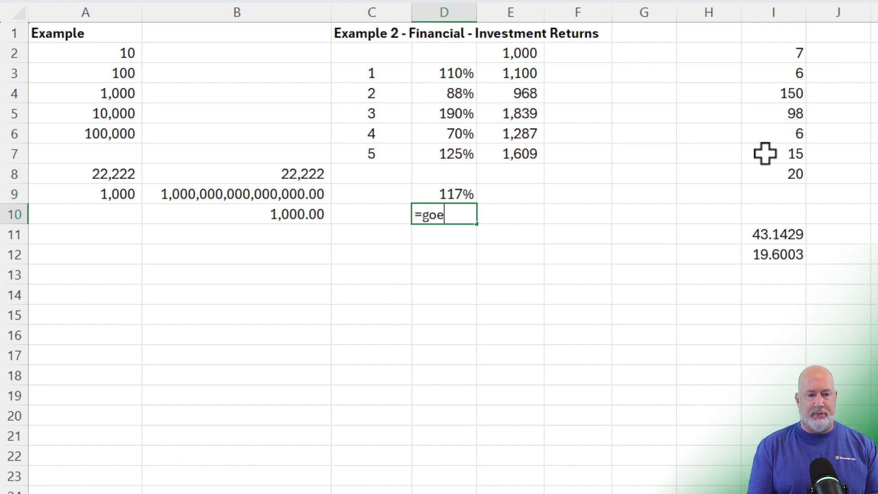
{"action": "key", "text": "BackSpace"}
{"action": "key", "text": "BackSpace"}
{"action": "type", "text": "eo"}
{"action": "key", "text": "Tab"}
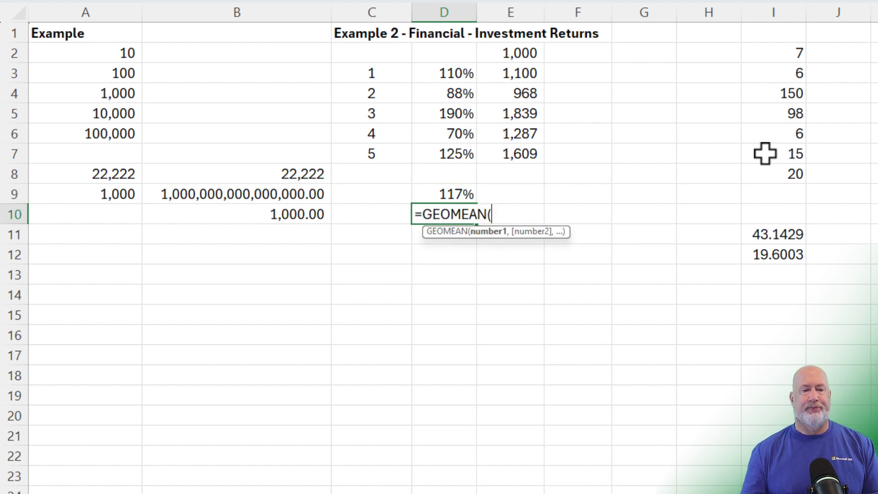
{"action": "left_click_drag", "start_coordinate": [429, 74], "coordinate": [444, 146]}
{"action": "key", "text": "Return"}
{"action": "left_click", "coordinate": [455, 210]}
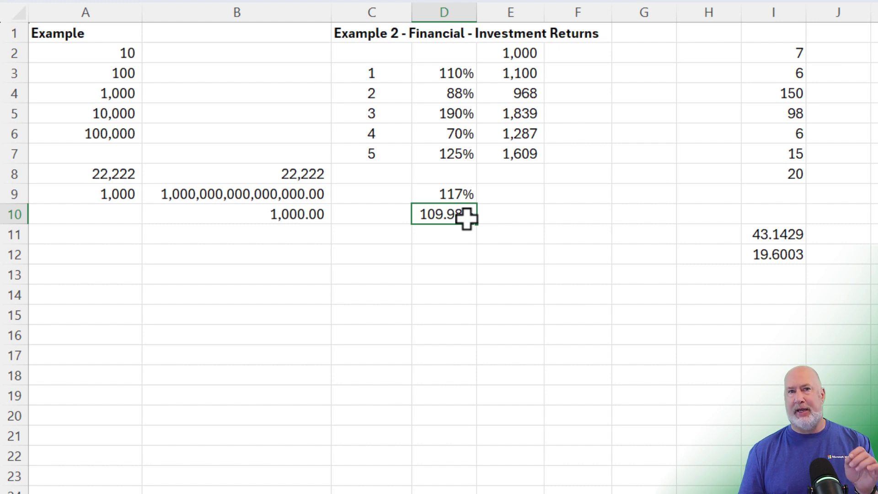
Enter a starting balance of 1000 in F2
{"action": "left_click", "coordinate": [571, 60]}
{"action": "type", "text": "1000"}
{"action": "key", "text": "Return"}
Enter =F2*$D$10 in F3 and fill it down to F7, reaching 1,609.30
{"action": "type", "text": "="}
{"action": "left_click", "coordinate": [573, 59]}
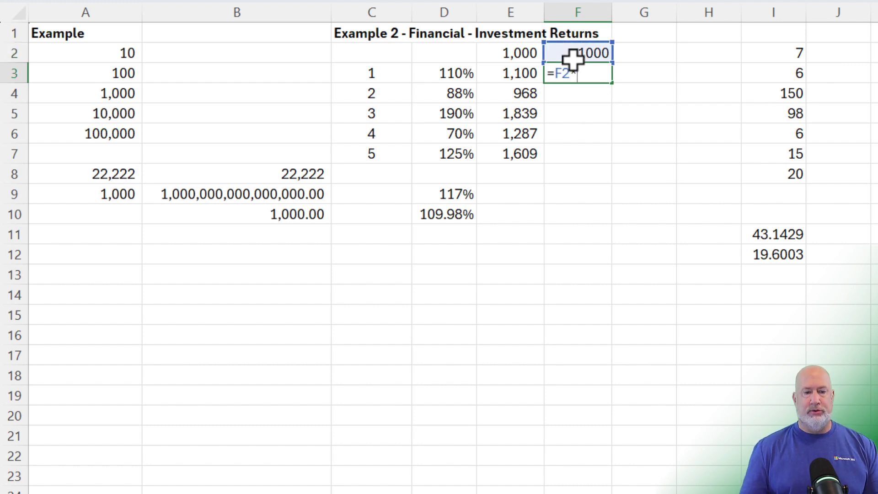
{"action": "type", "text": "*"}
{"action": "left_click", "coordinate": [449, 214]}
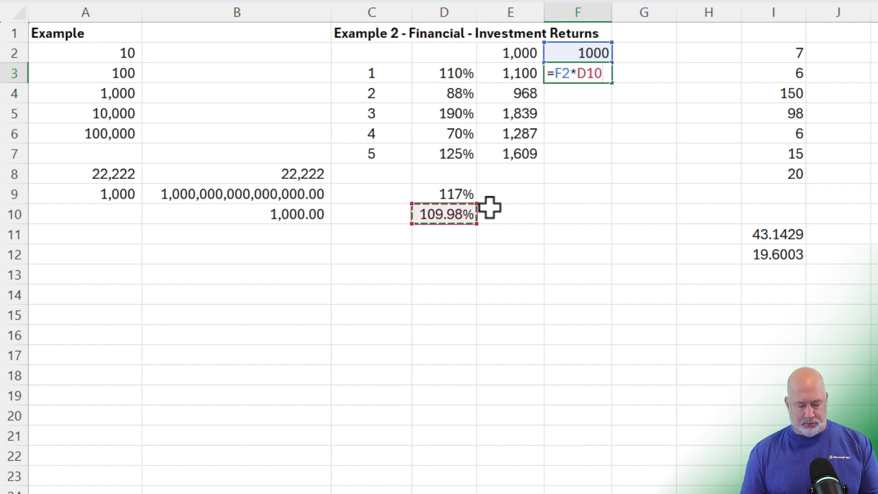
{"action": "key", "text": "F4"}
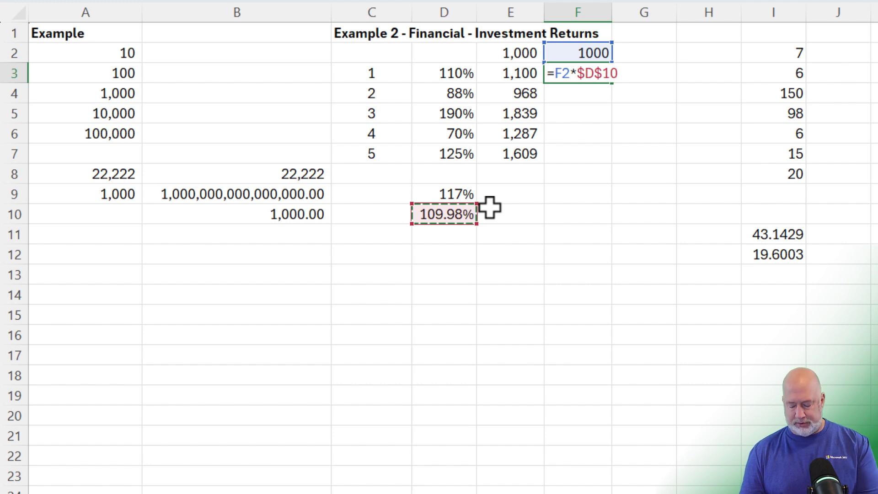
{"action": "key", "text": "ctrl+Return"}
{"action": "left_click_drag", "start_coordinate": [627, 84], "coordinate": [635, 161]}
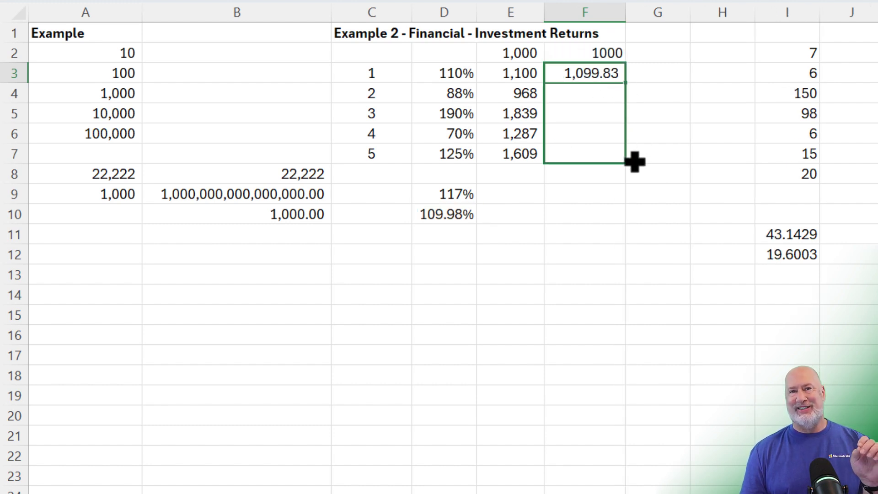
{"action": "left_click_drag", "start_coordinate": [635, 162], "coordinate": [608, 157]}
{"action": "left_click", "coordinate": [610, 156]}
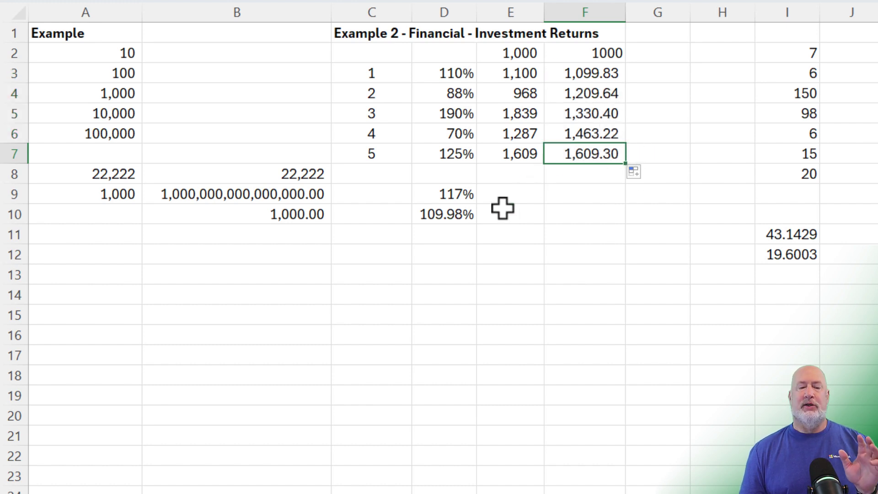
{"action": "left_click", "coordinate": [471, 217]}
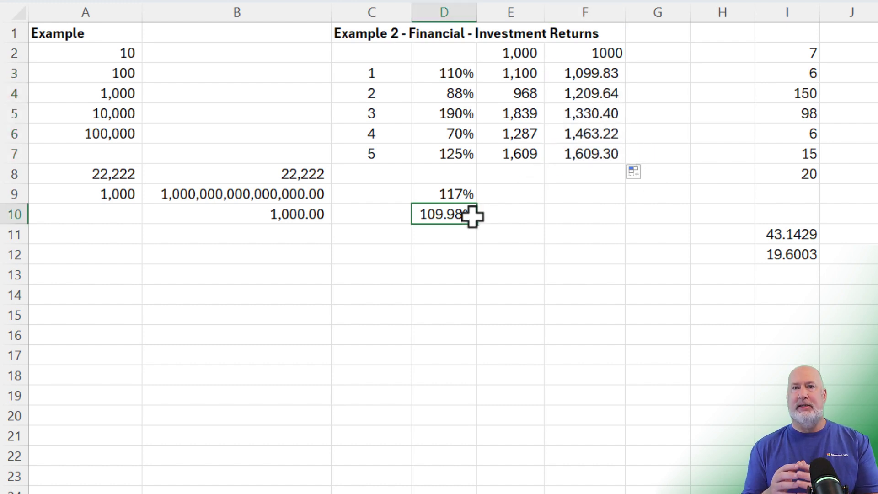